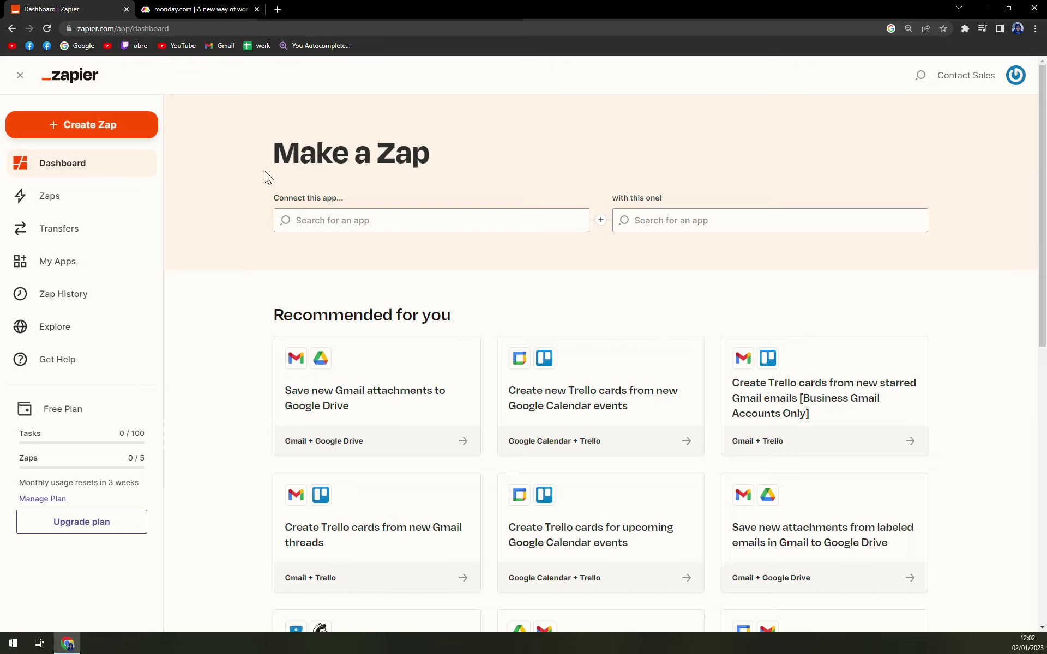
left_click(109, 126)
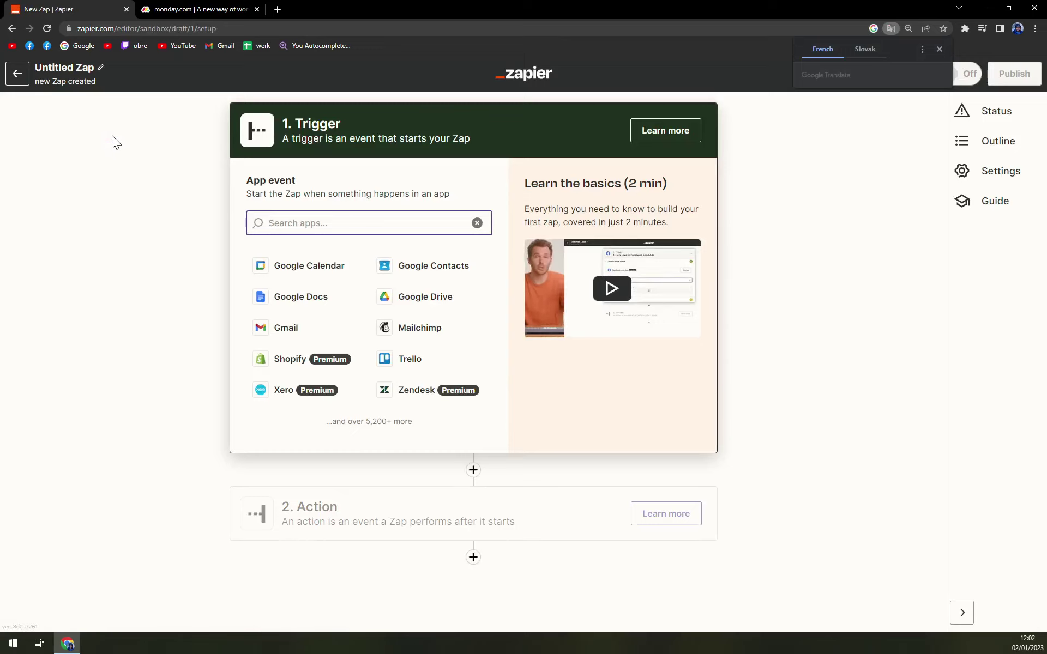
Step: Rename the untitled Zap to 'monday calendar'
left_click(64, 67)
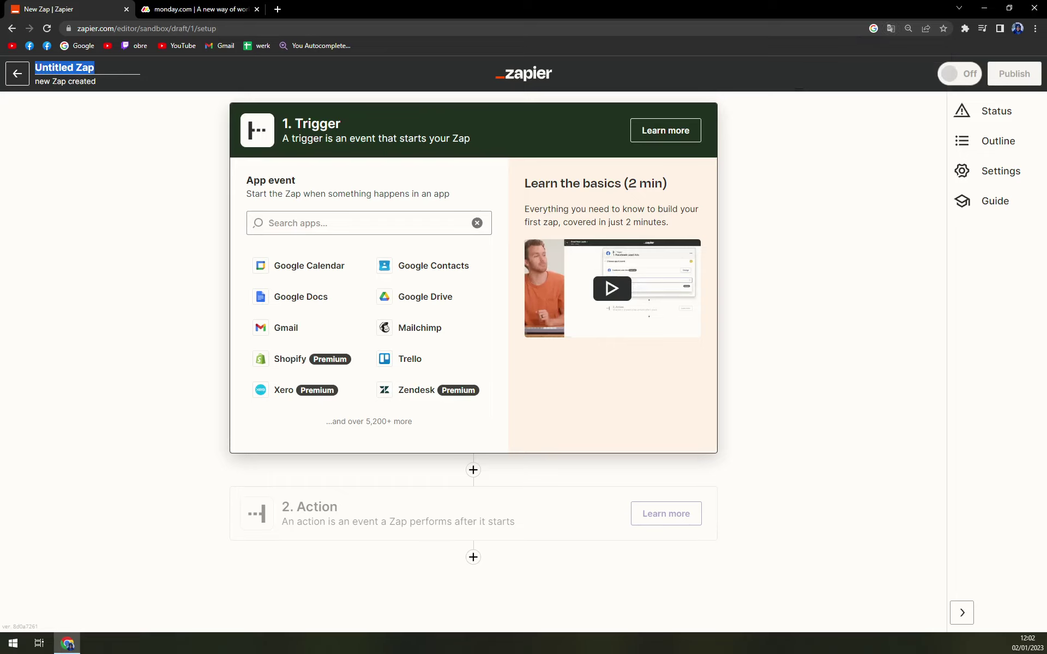
type("monday")
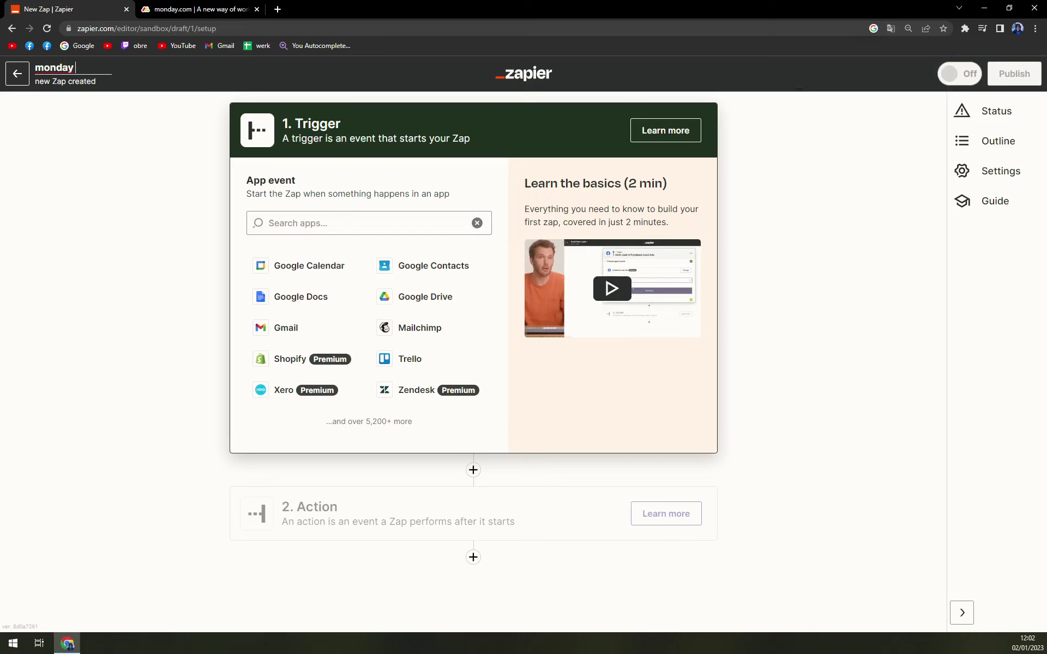
type(" calendar")
key("Return")
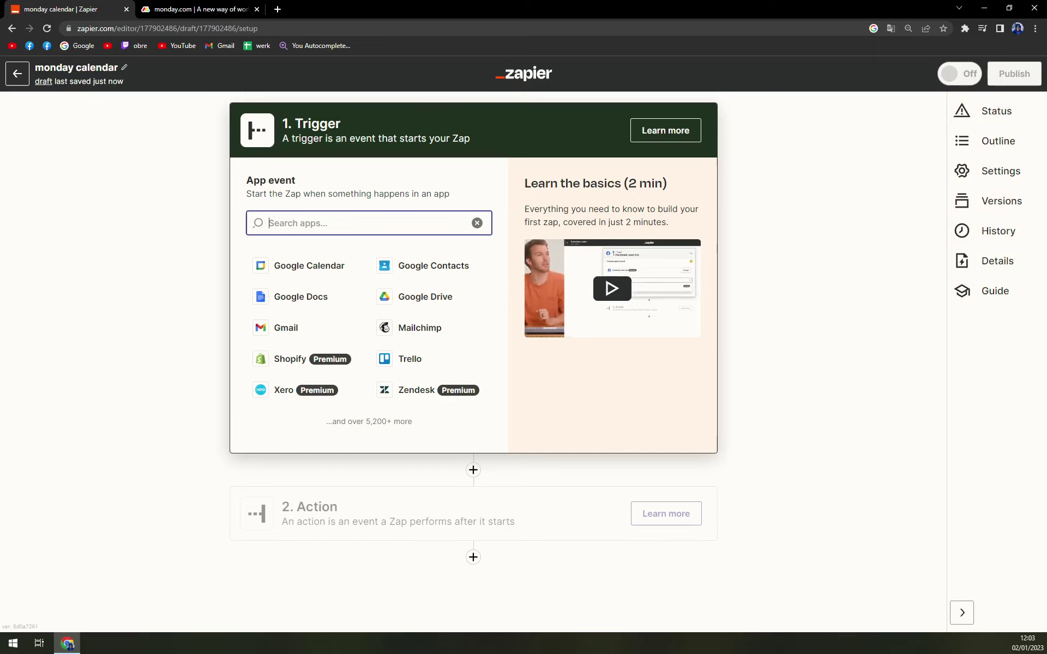
Step: Set the trigger to monday.com's New User event and open the monday.com account list
type("monday")
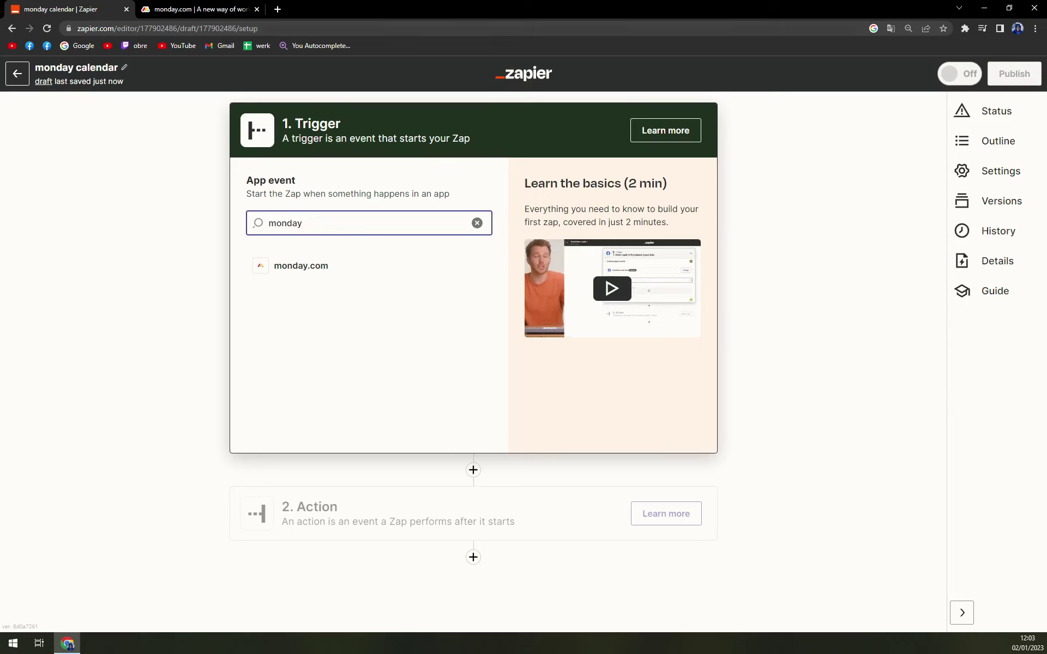
left_click(315, 267)
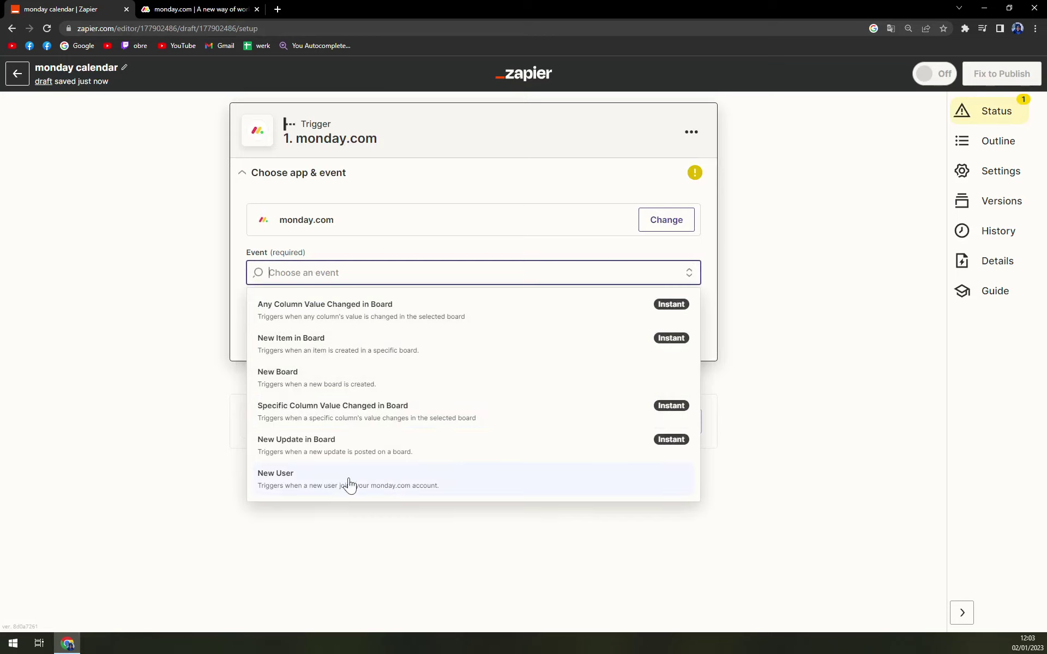
left_click(327, 482)
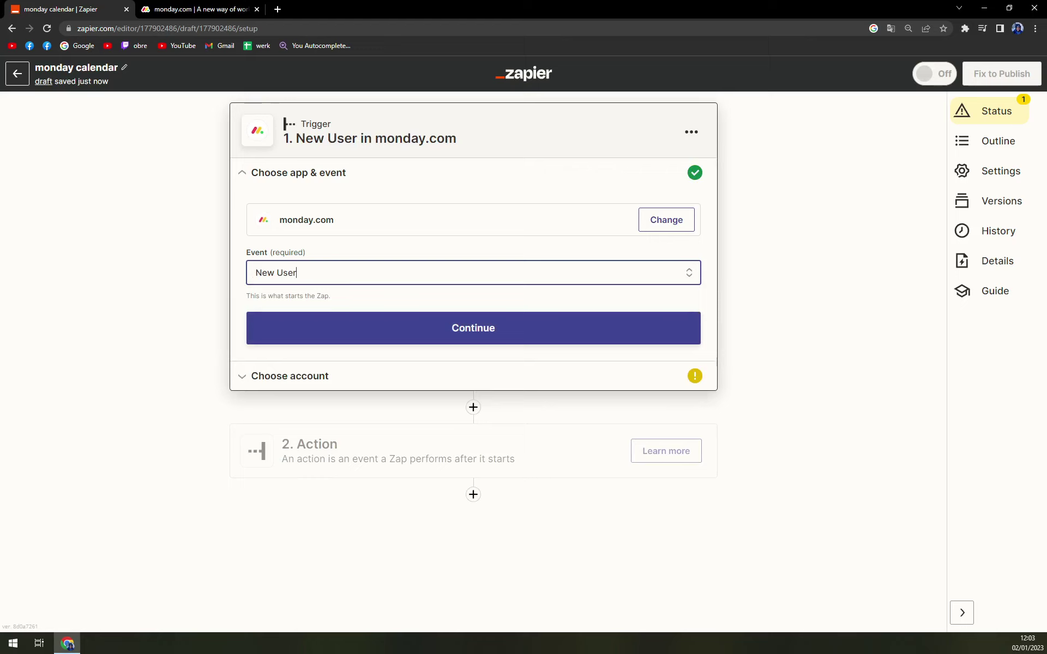
left_click(449, 331)
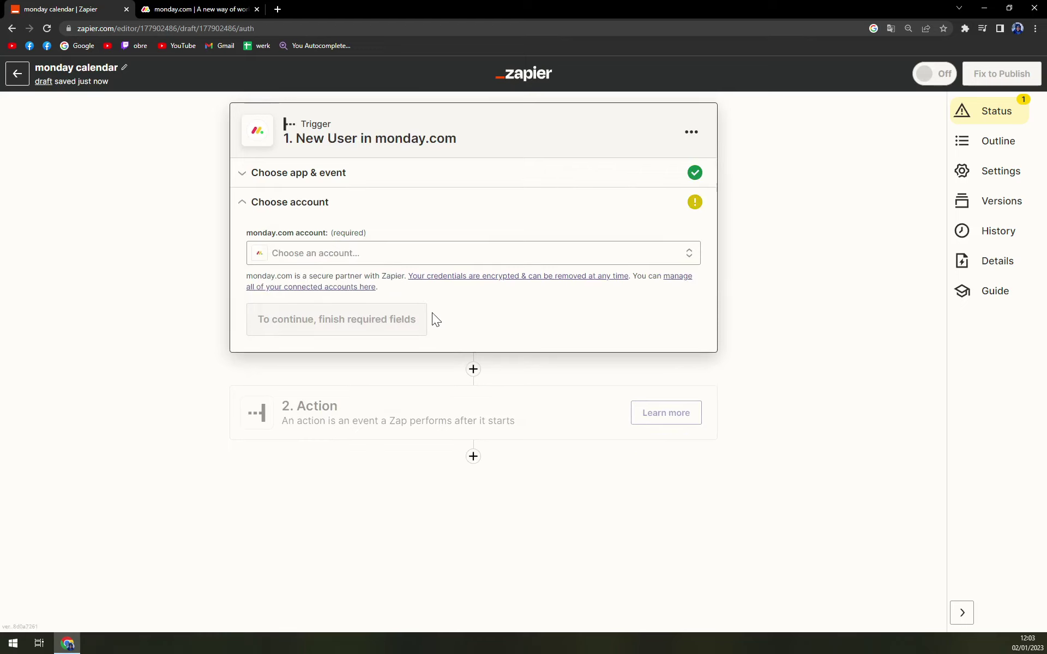
left_click(305, 261)
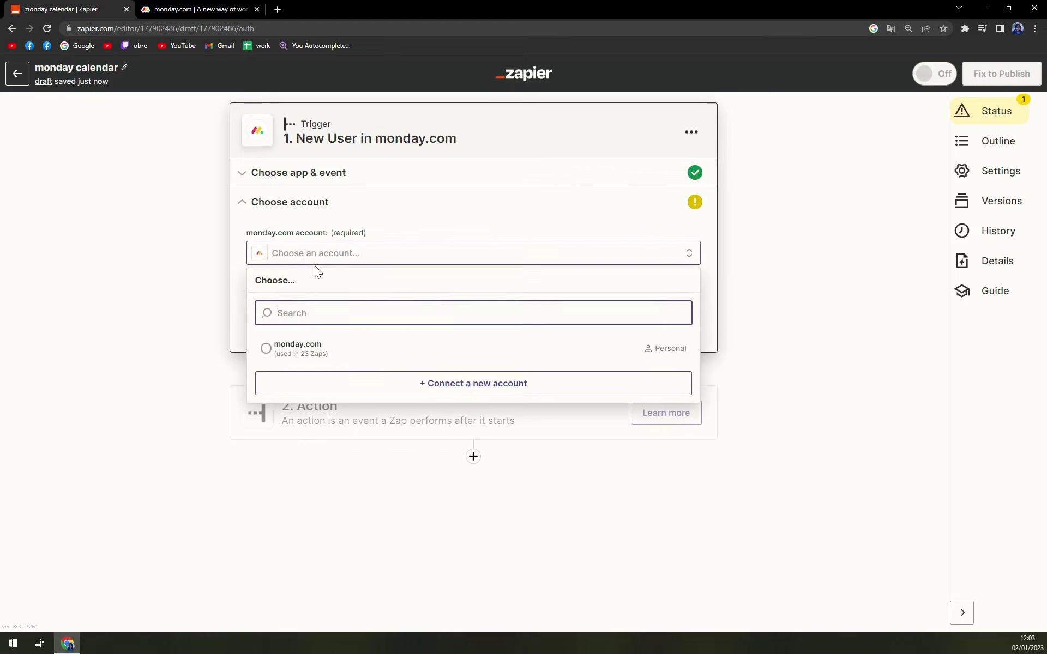
left_click(294, 420)
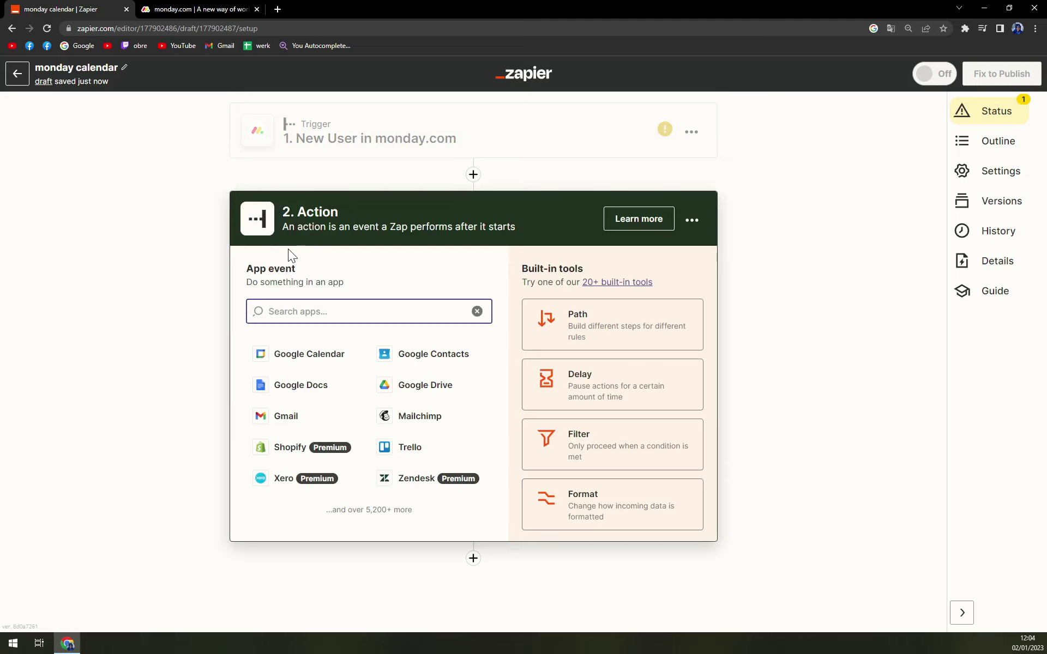
Step: Make the action Google Calendar's Create Calendar event
left_click(316, 319)
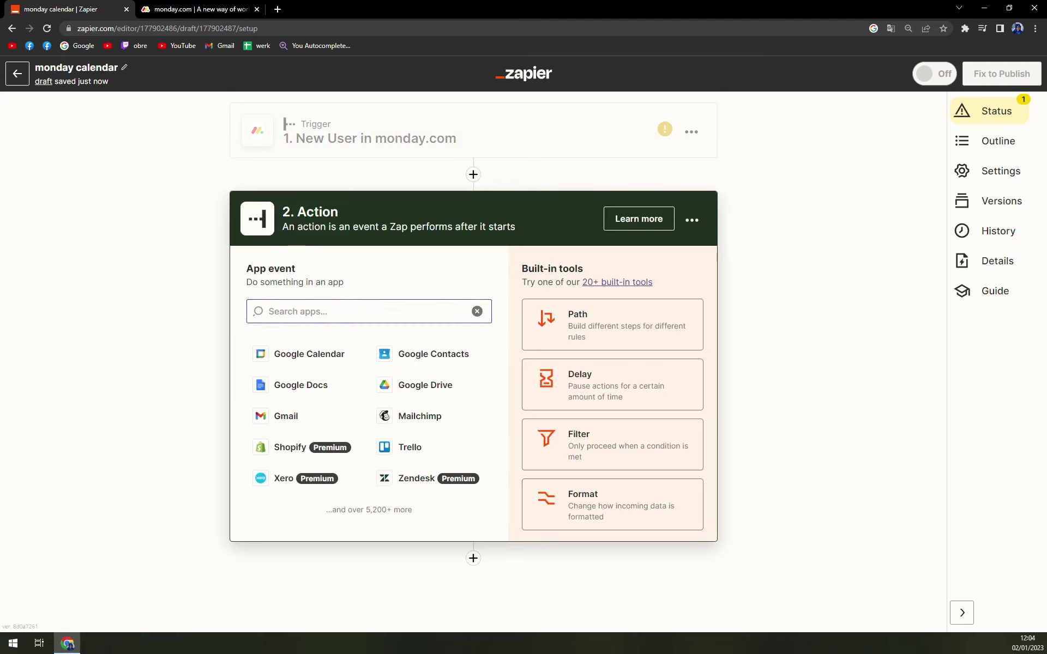
type("calen")
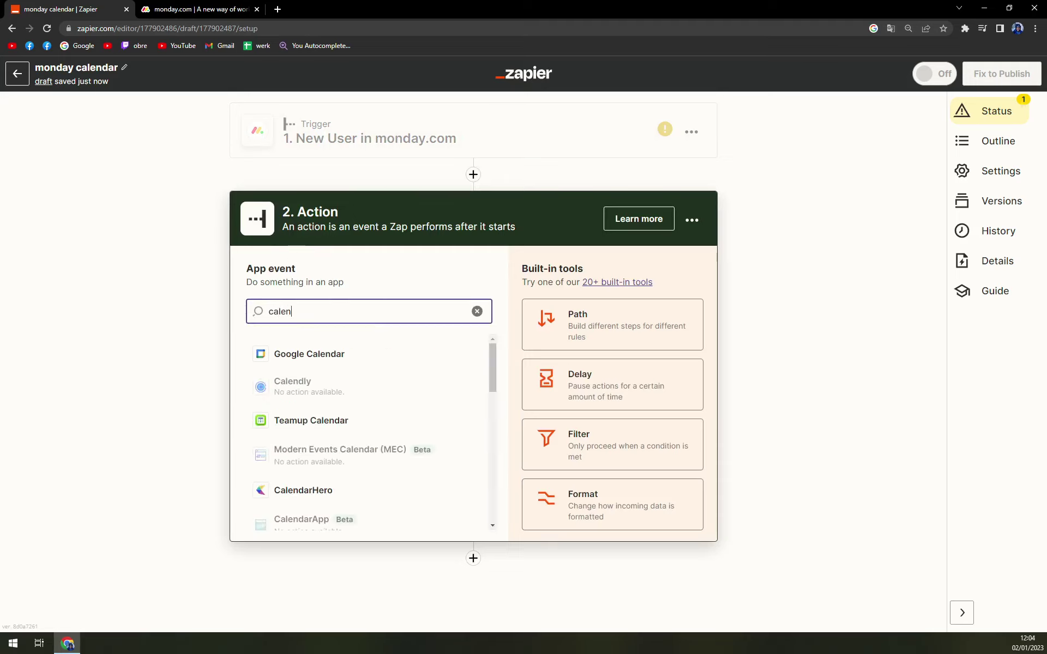
left_click(309, 354)
scroll(327, 420, "down", 2)
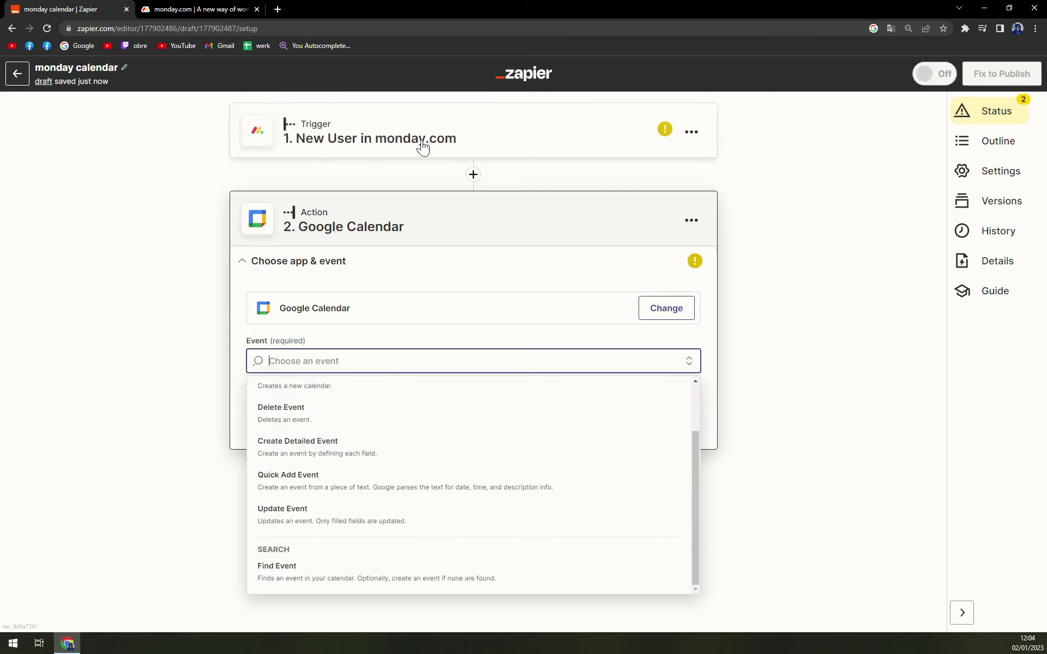
scroll(369, 528, "up", 2)
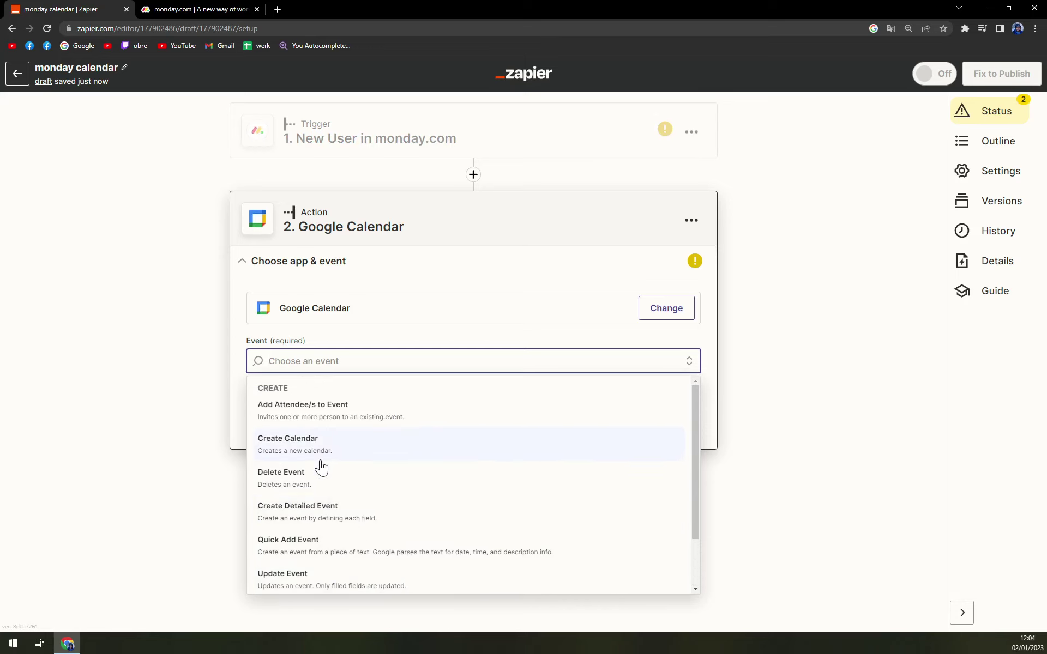
left_click(348, 453)
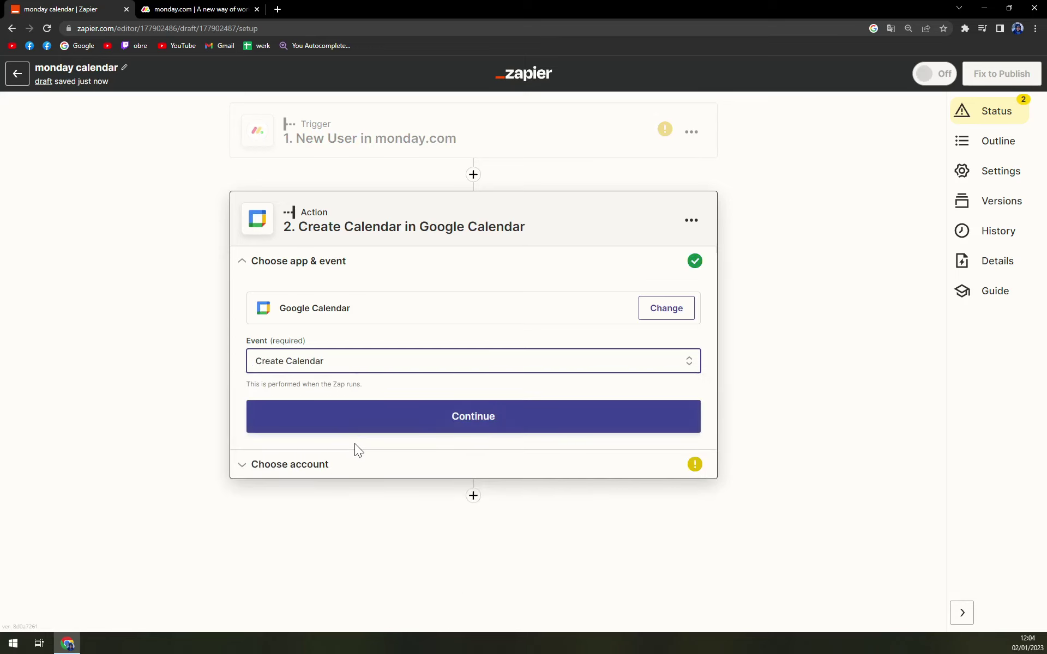
left_click(431, 429)
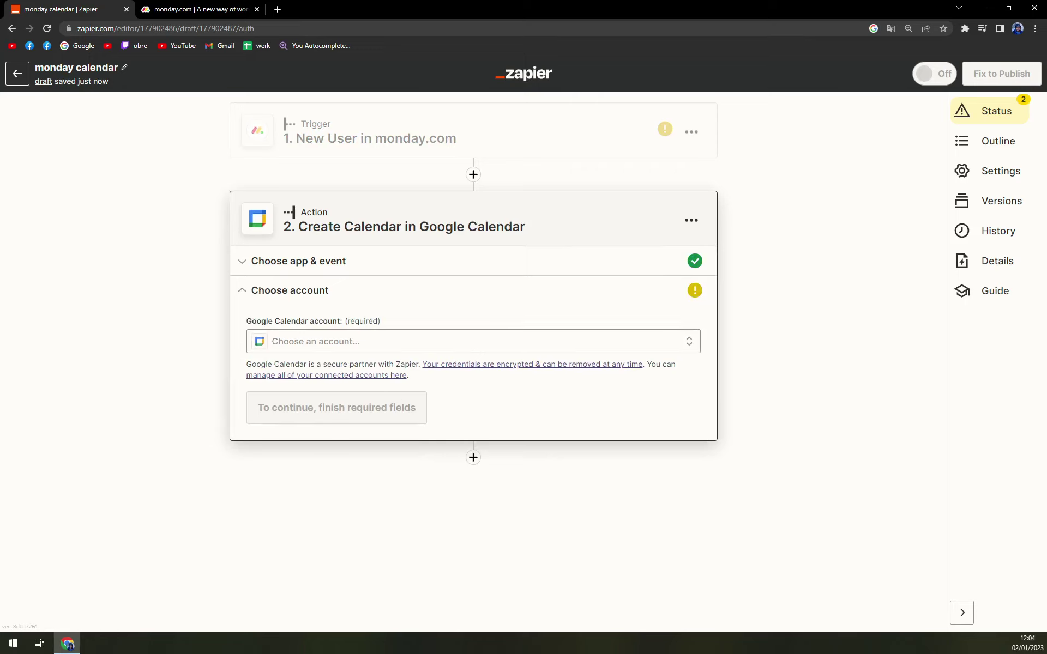
Step: Select the Google Calendar account to use and proceed to action setup
left_click(308, 349)
left_click(330, 433)
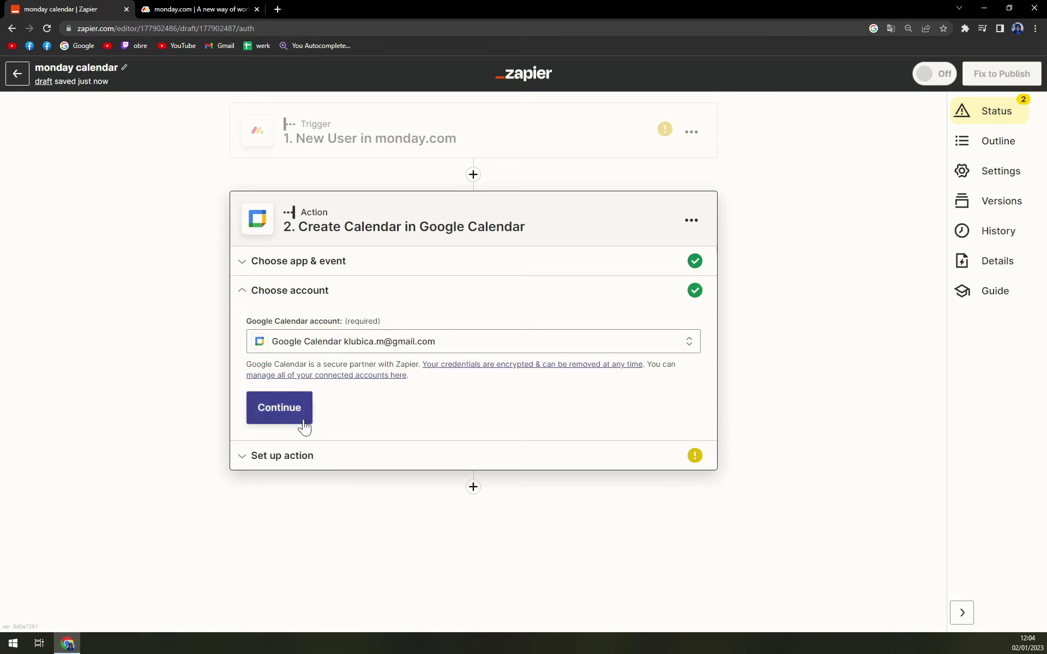
left_click(303, 424)
Step: Enter 'Mail' as the new calendar's name and finish the action setup
left_click(429, 375)
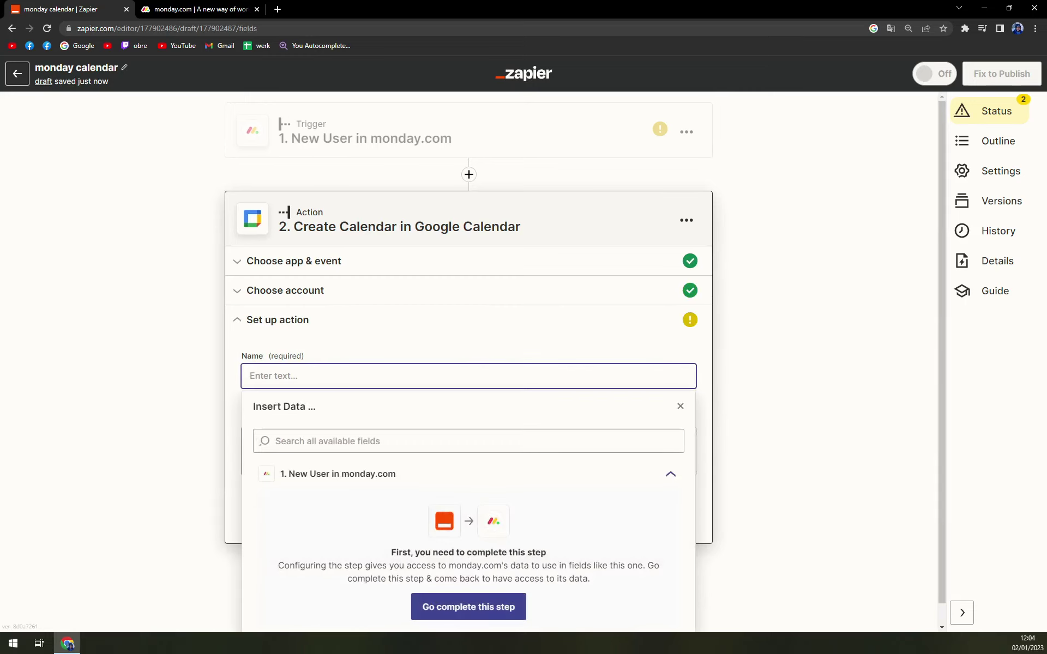
left_click(164, 368)
left_click(262, 376)
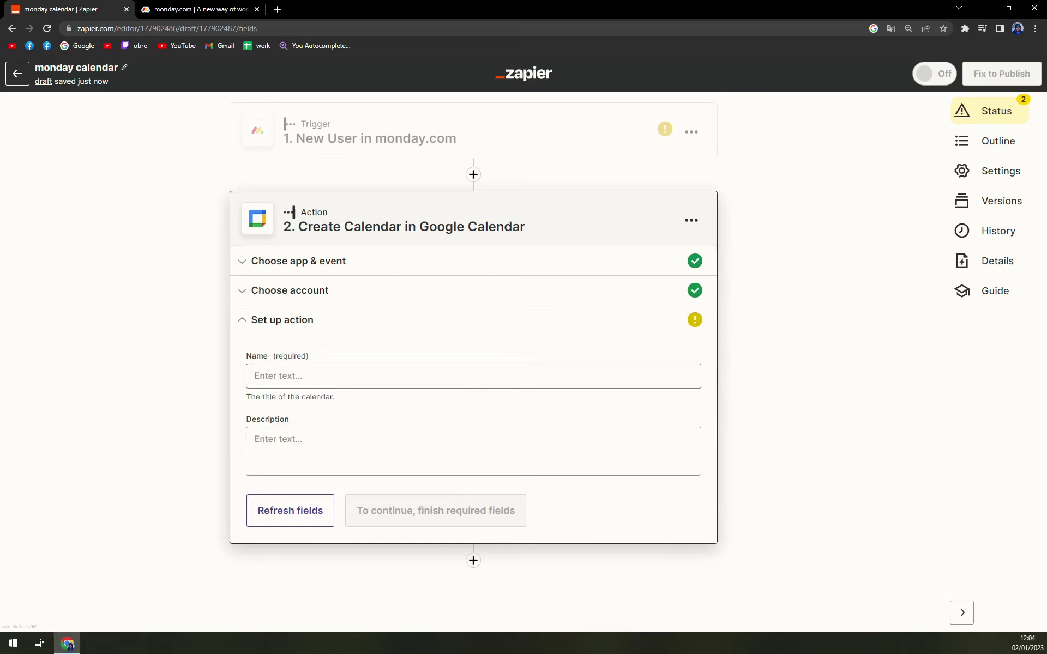
type("Mail")
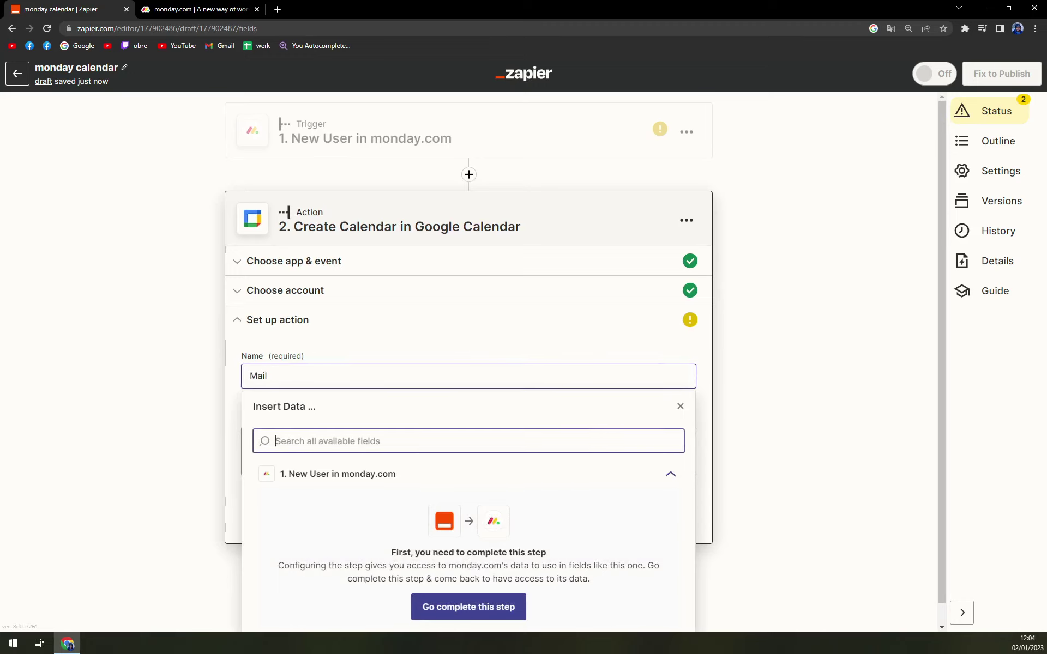
left_click(143, 412)
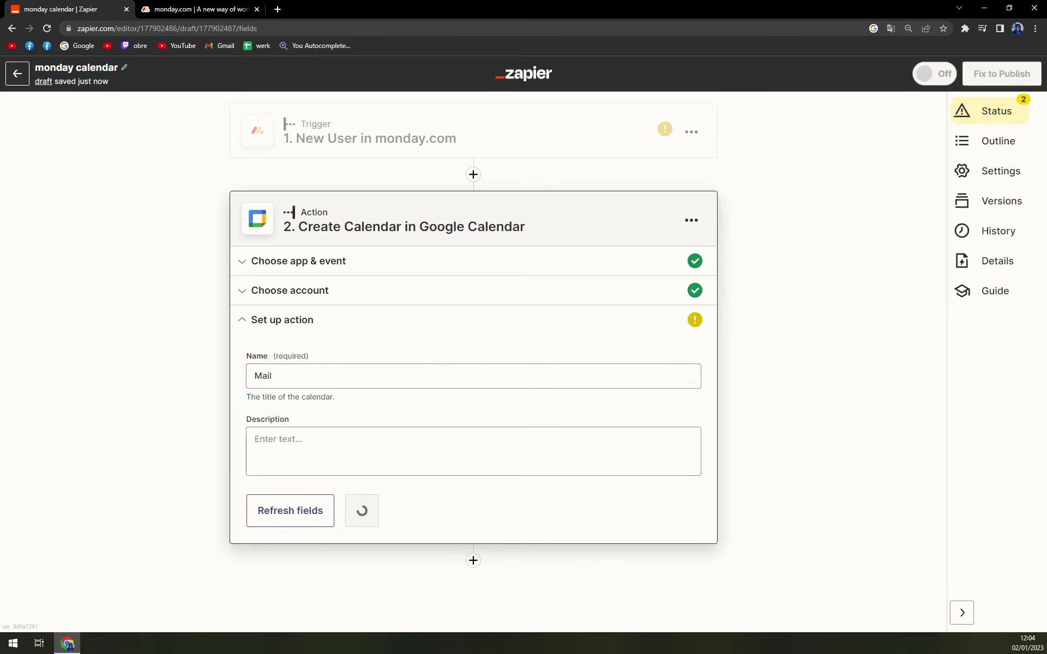
left_click(376, 510)
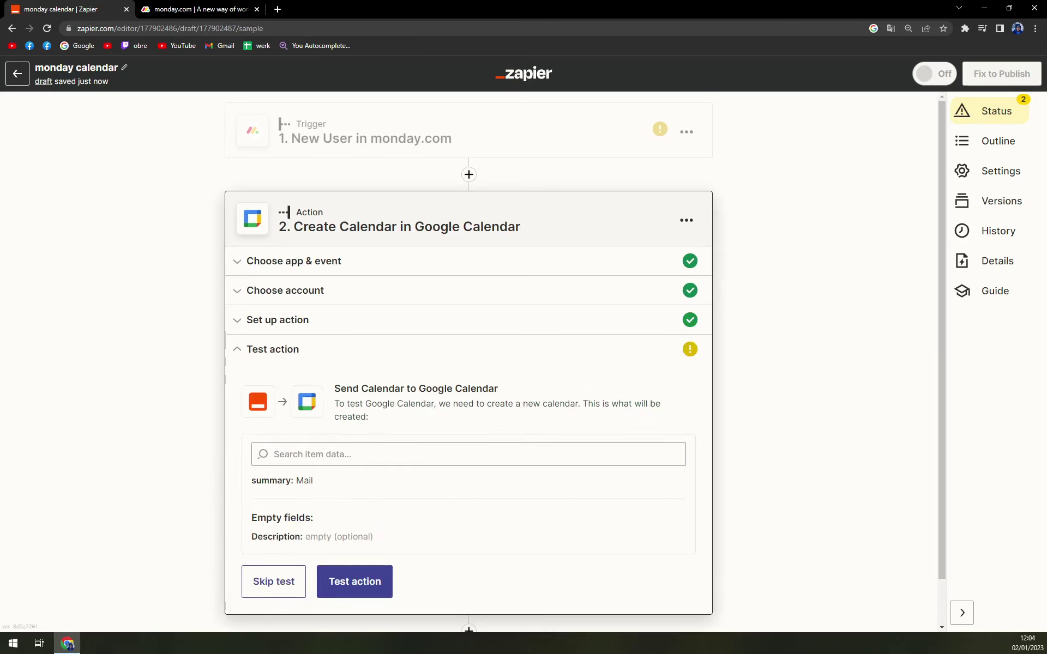
Step: Test the action to create the 'Mail' calendar and review the results
scroll(358, 534, "down", 1)
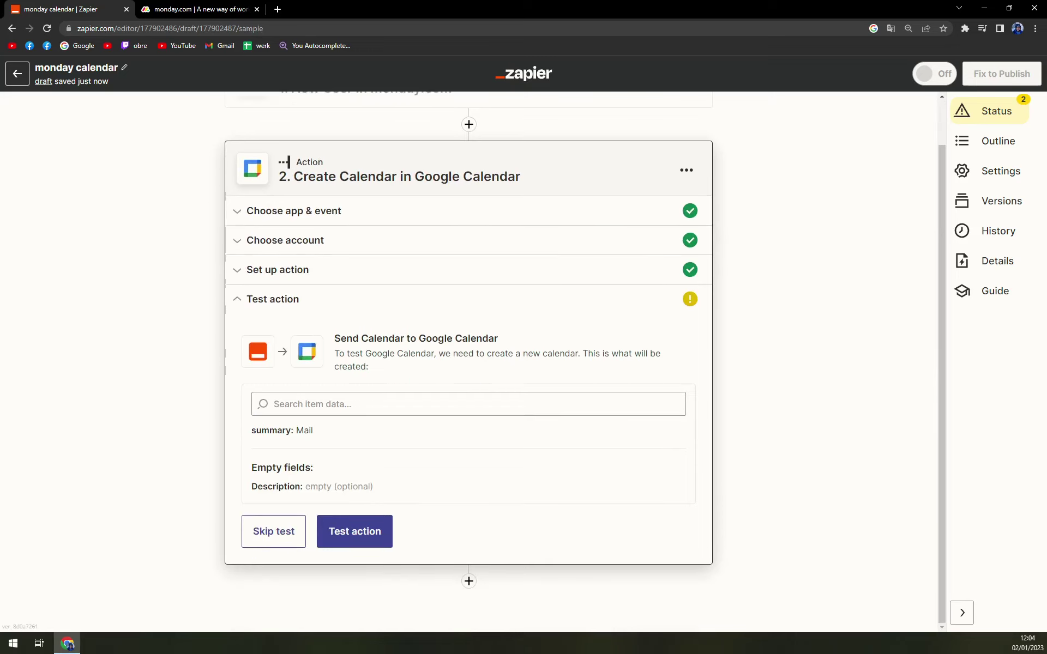
left_click(358, 534)
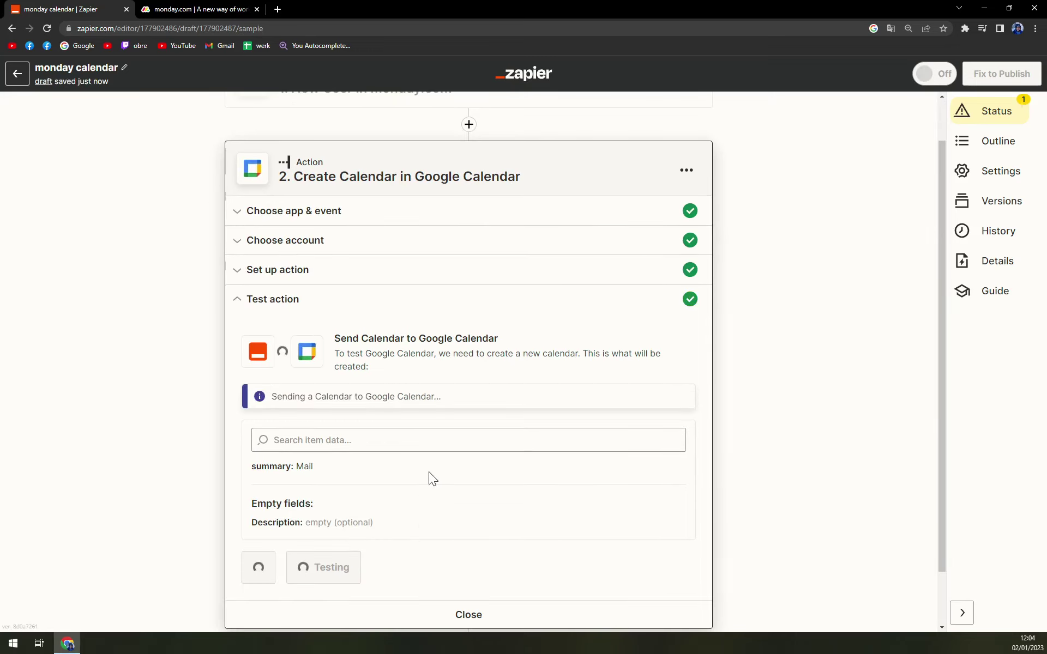
scroll(429, 472, "down", 1)
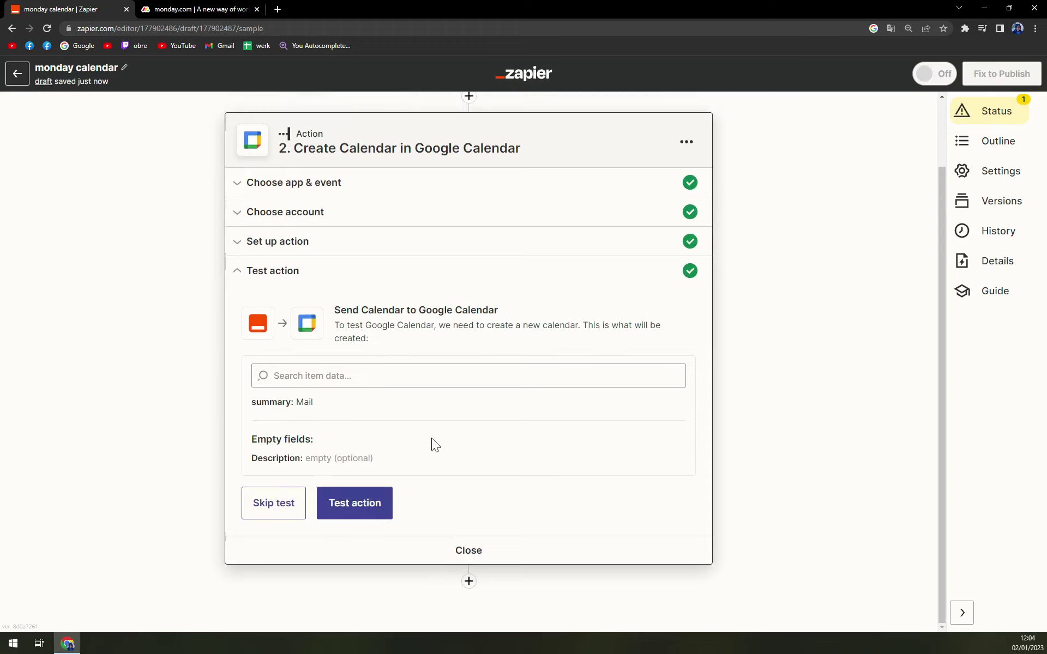
scroll(423, 484, "down", 2)
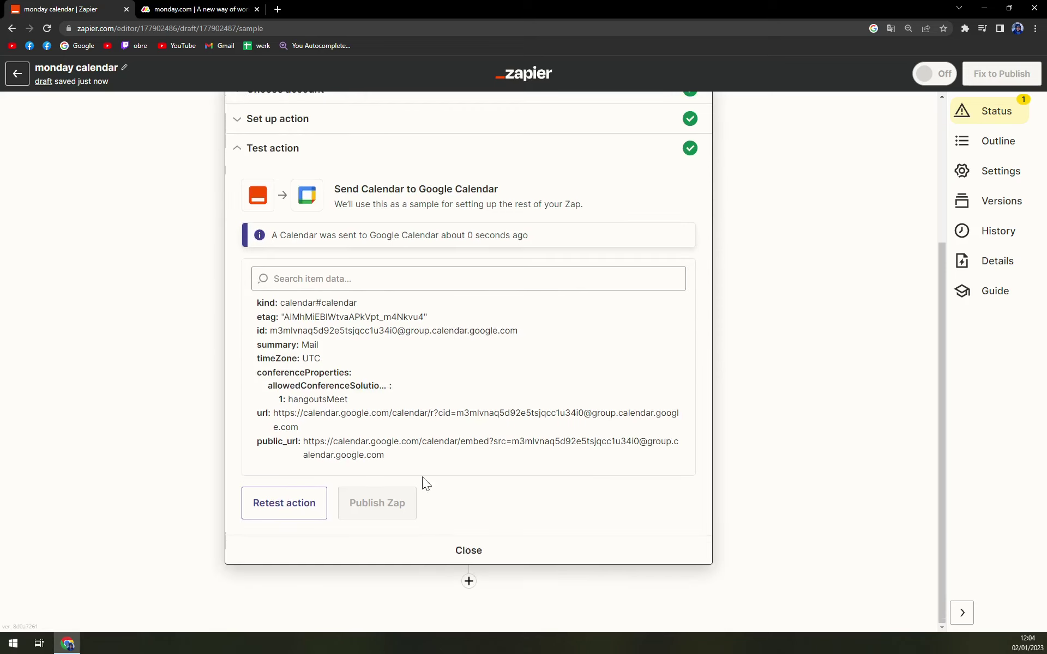
scroll(326, 498, "up", 2)
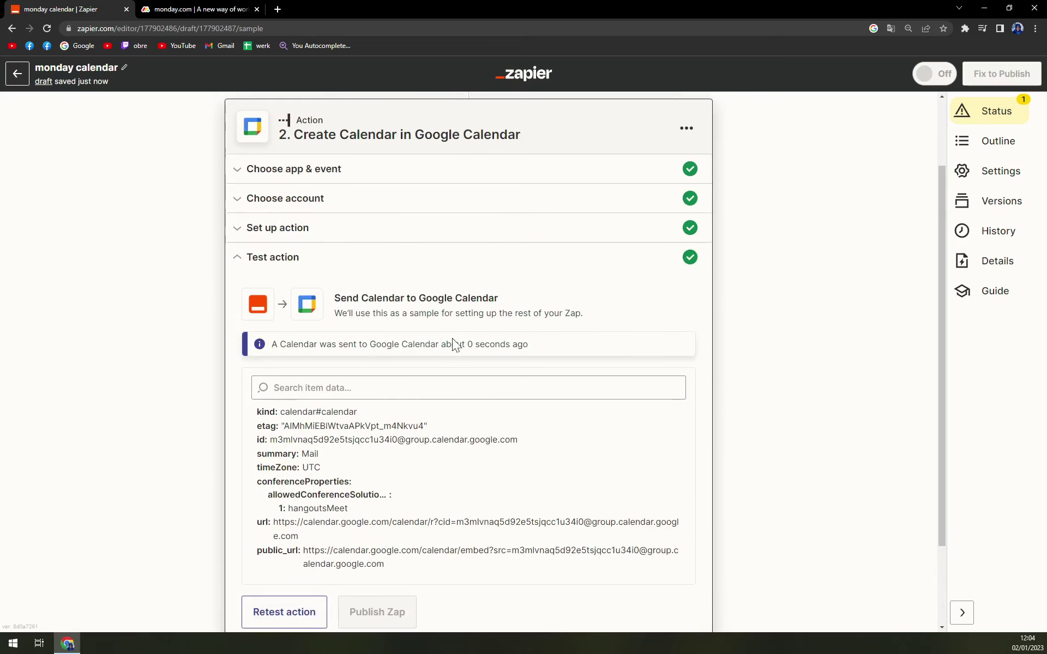
scroll(390, 391, "up", 1)
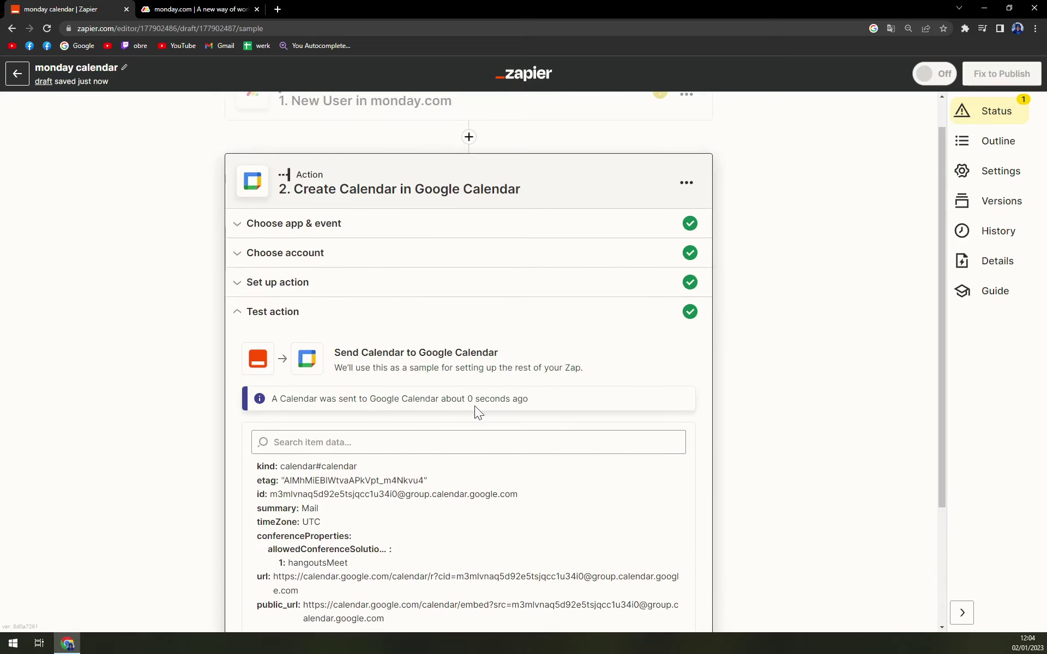
scroll(452, 431, "down", 3)
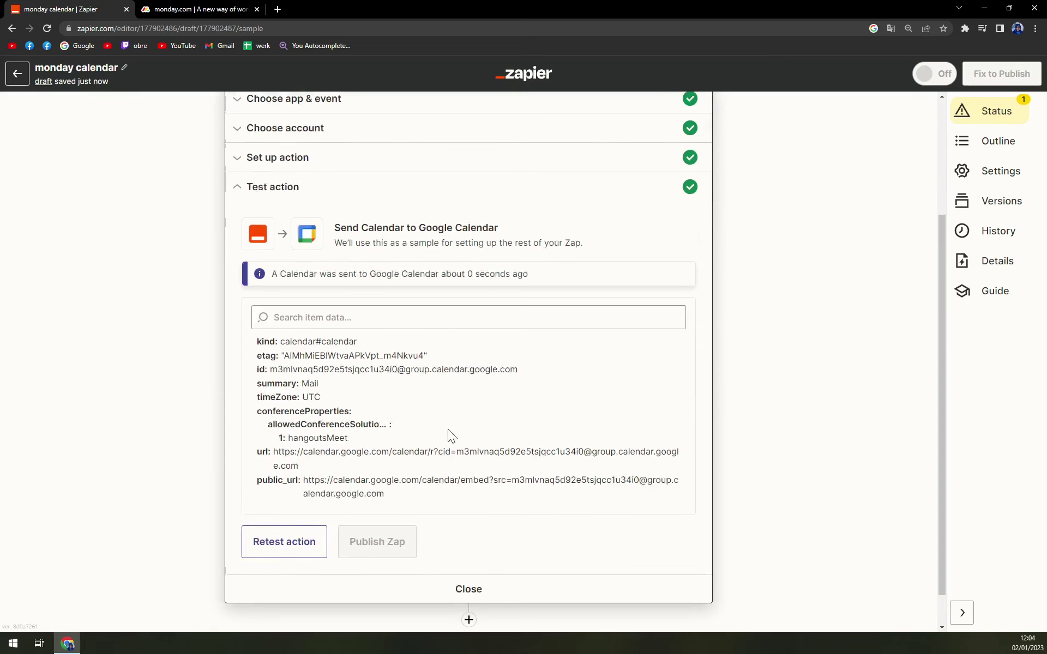
scroll(531, 484, "up", 4)
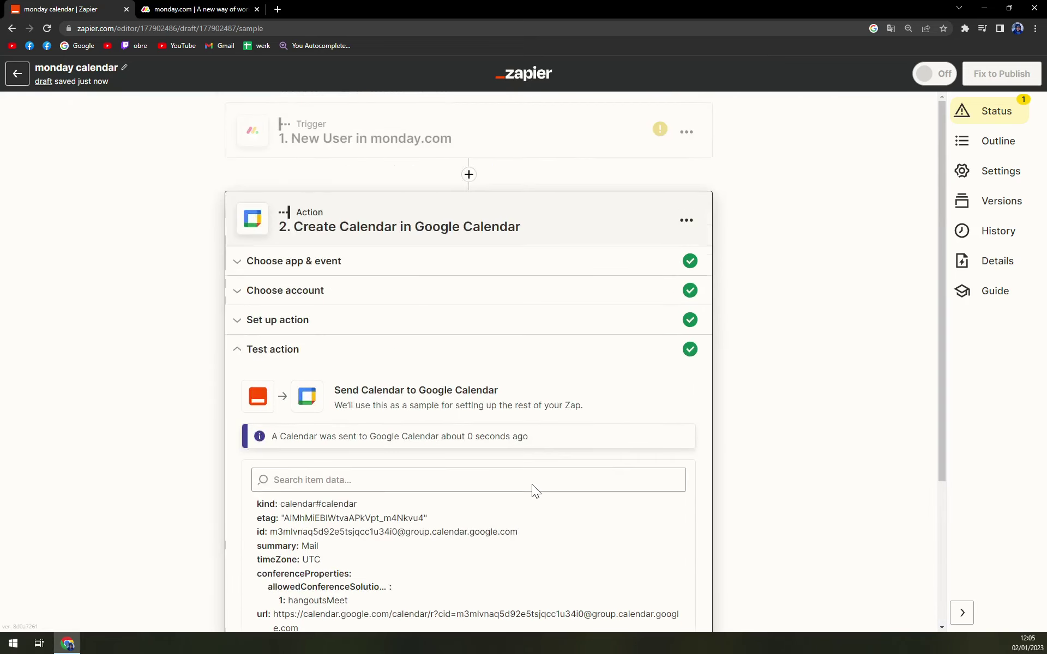
scroll(479, 445, "down", 4)
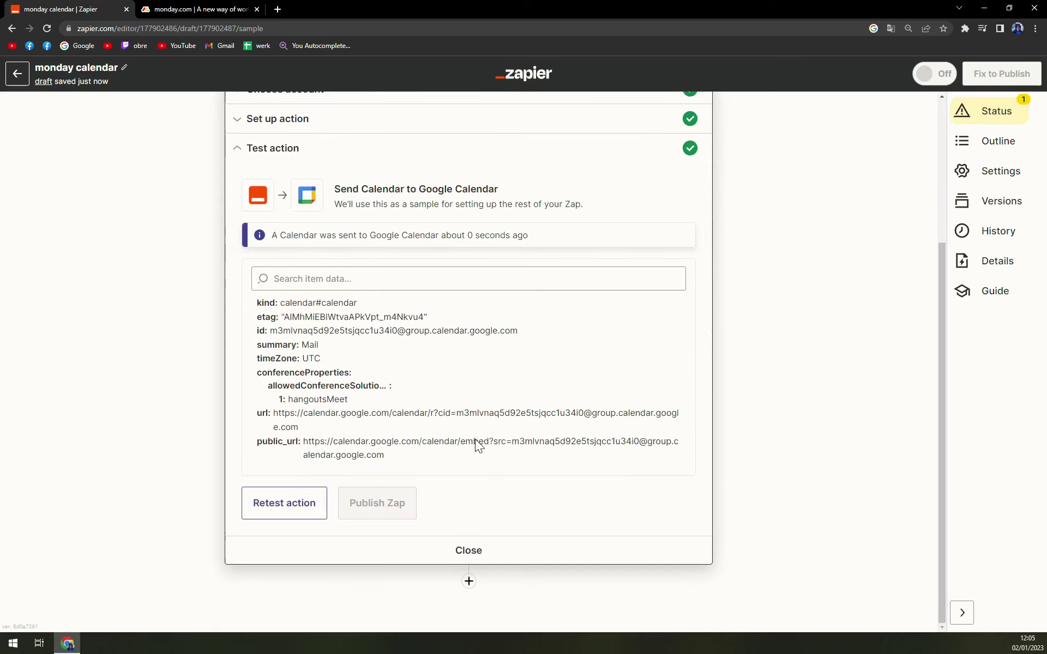
scroll(390, 512, "up", 4)
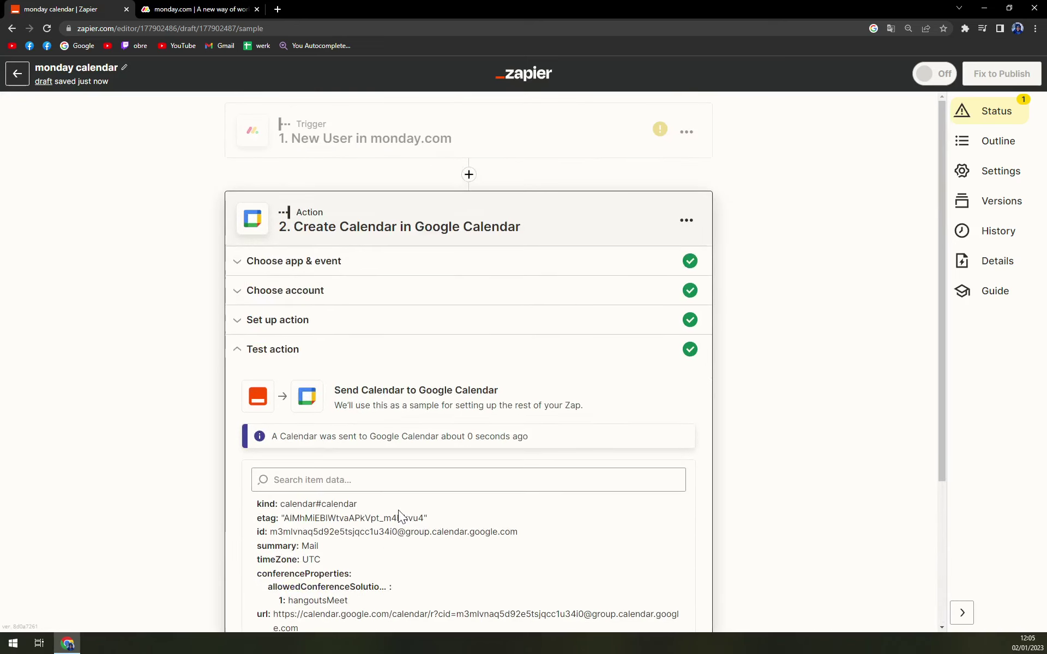
left_click(357, 157)
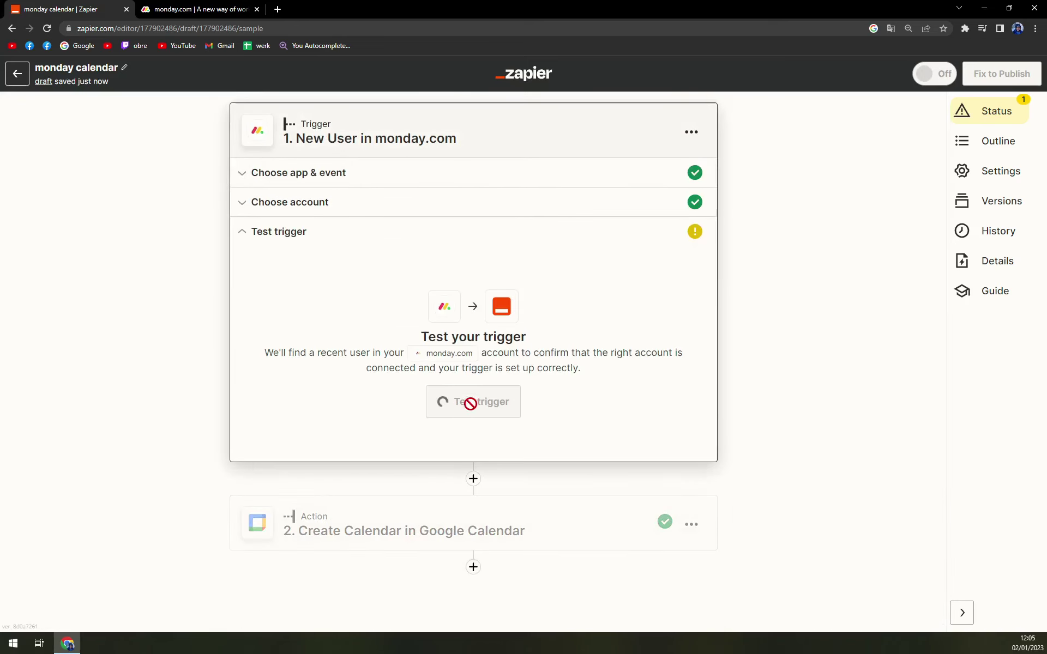